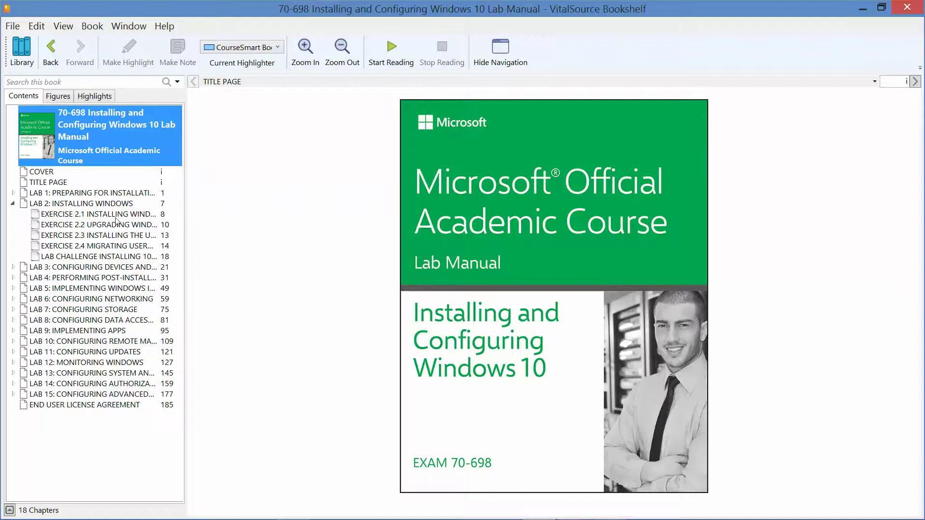
# Jump to Exercise 2.3, Installing the User State Migration Tool, on page 13 of the lab manual
pyautogui.click(120, 236)
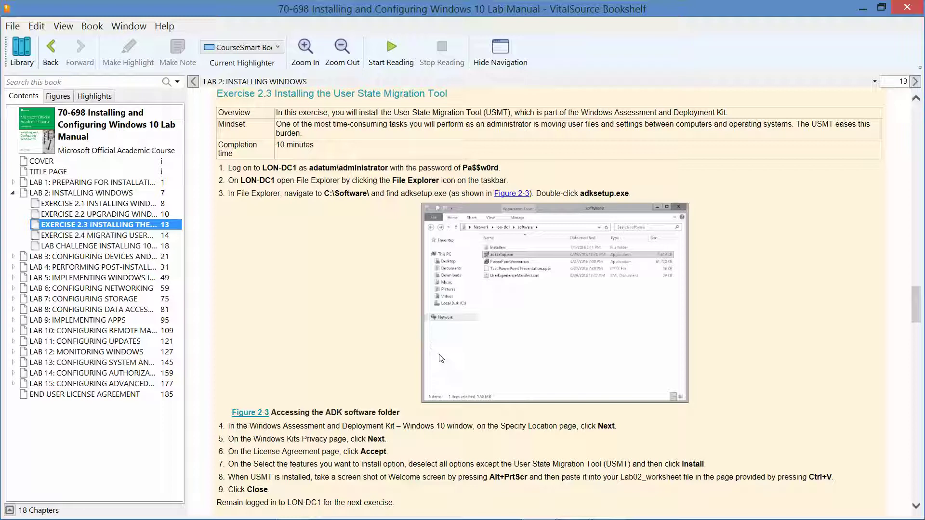
# Switch to the LON-DC1 VM and run adksetup from its desktop Software folder
pyautogui.moveTo(412, 517)
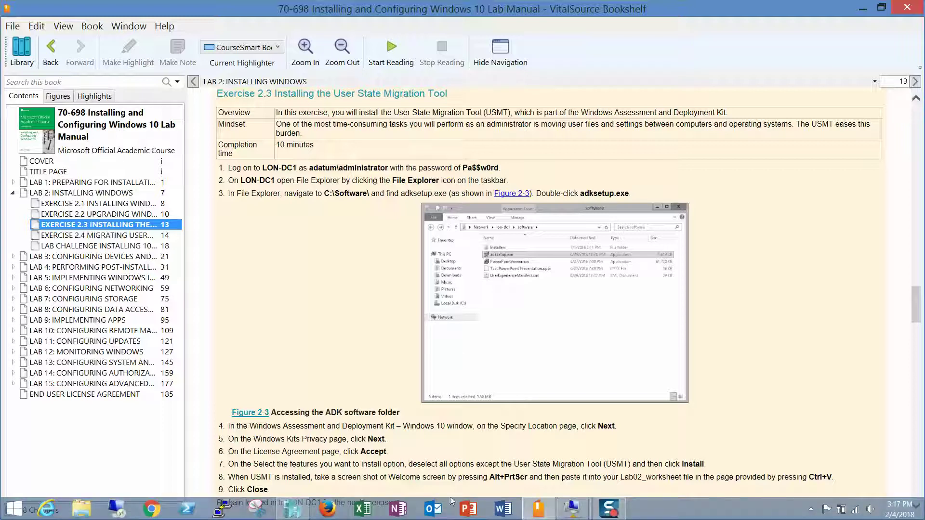
pyautogui.moveTo(570, 515)
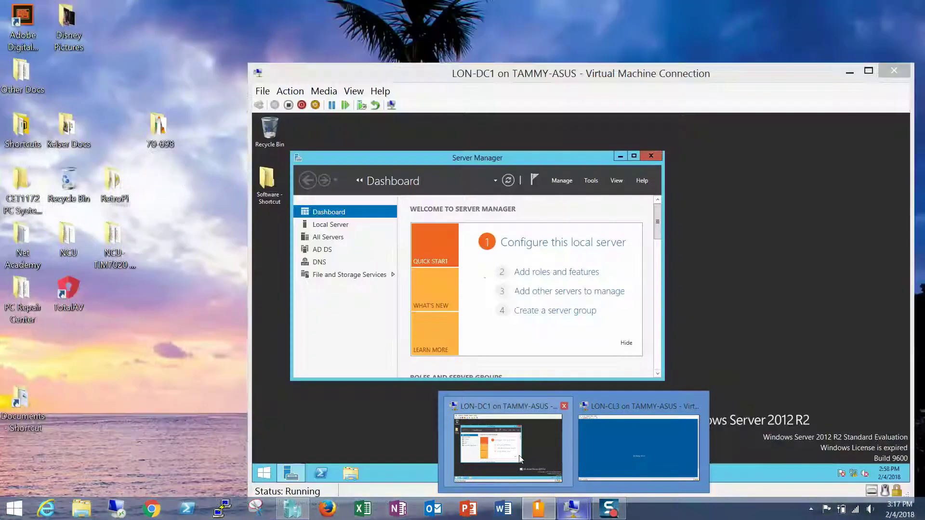
pyautogui.click(516, 452)
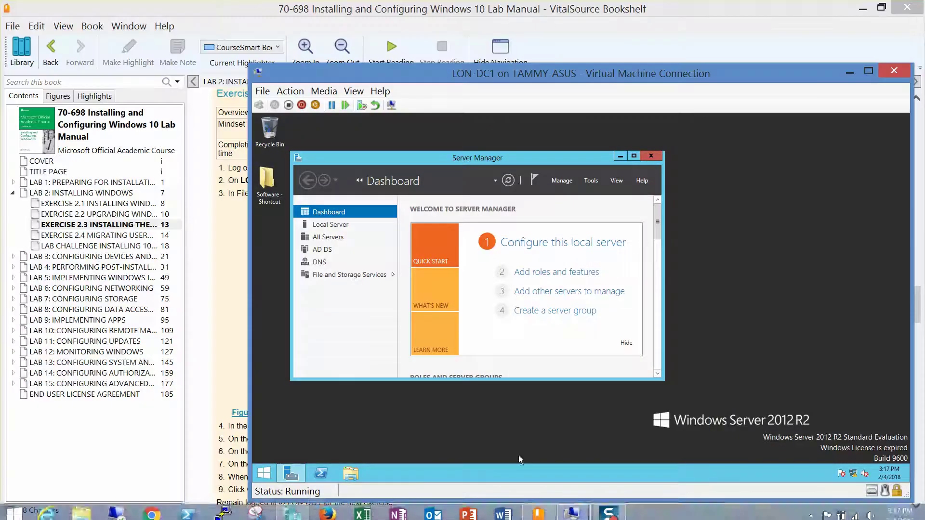
pyautogui.doubleClick(261, 188)
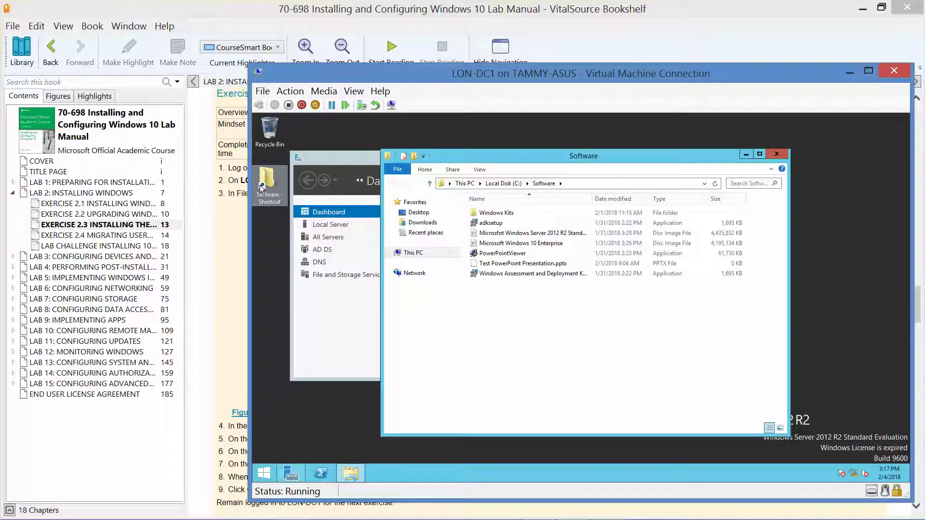
pyautogui.doubleClick(505, 224)
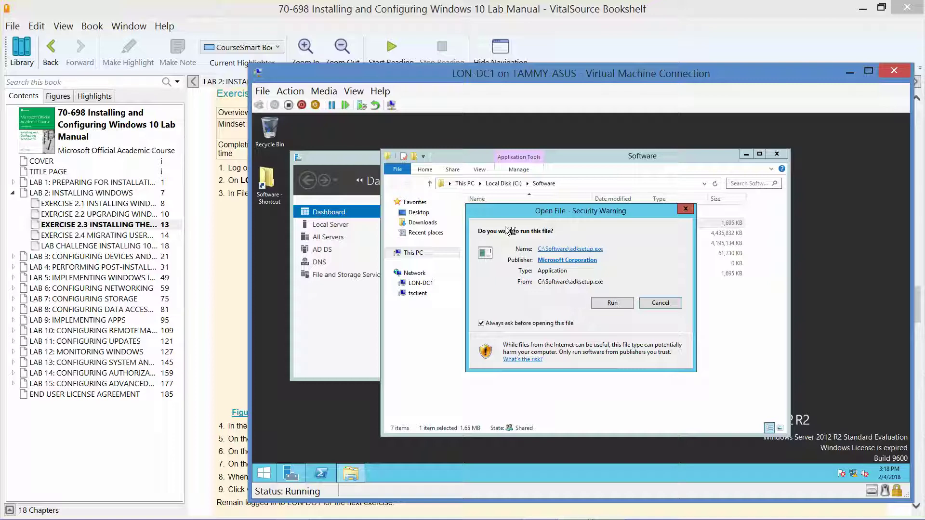
# Run adksetup past the security warning, then cancel the ADK installation and close the wizard
pyautogui.click(602, 305)
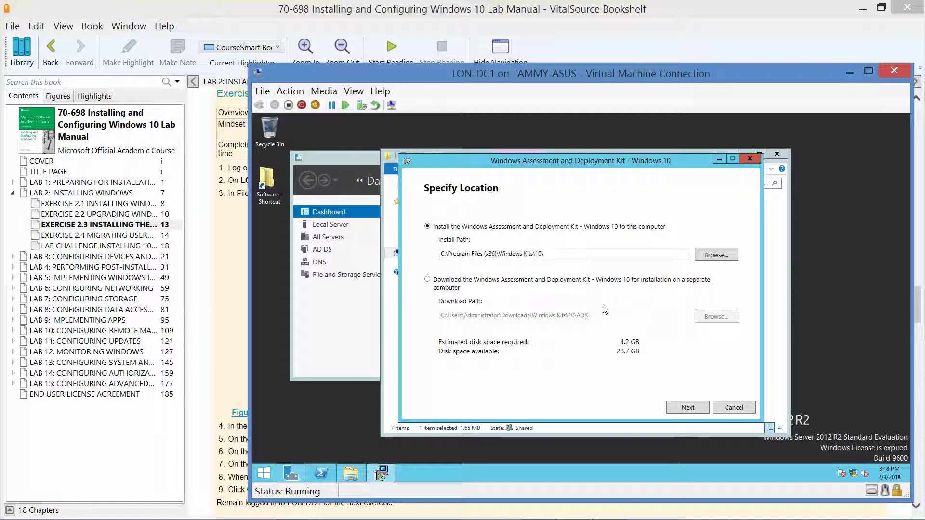
pyautogui.click(733, 408)
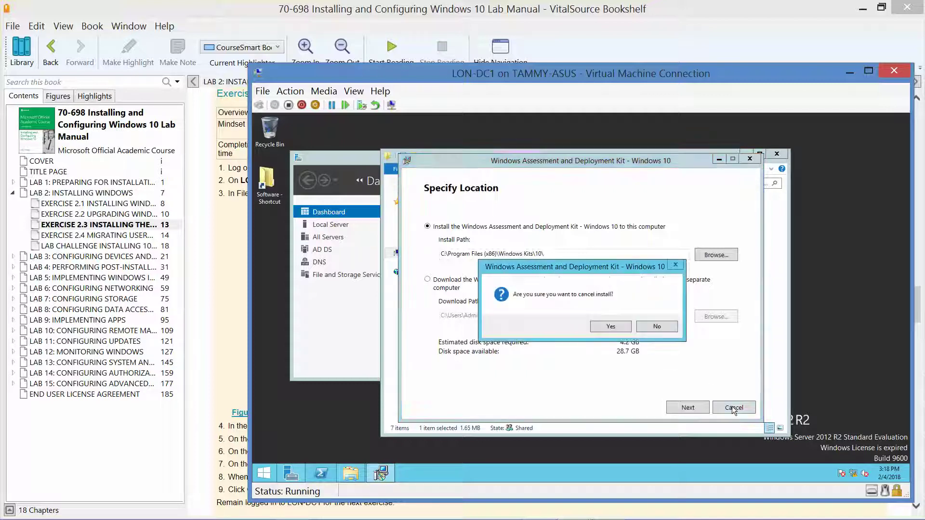
pyautogui.click(616, 328)
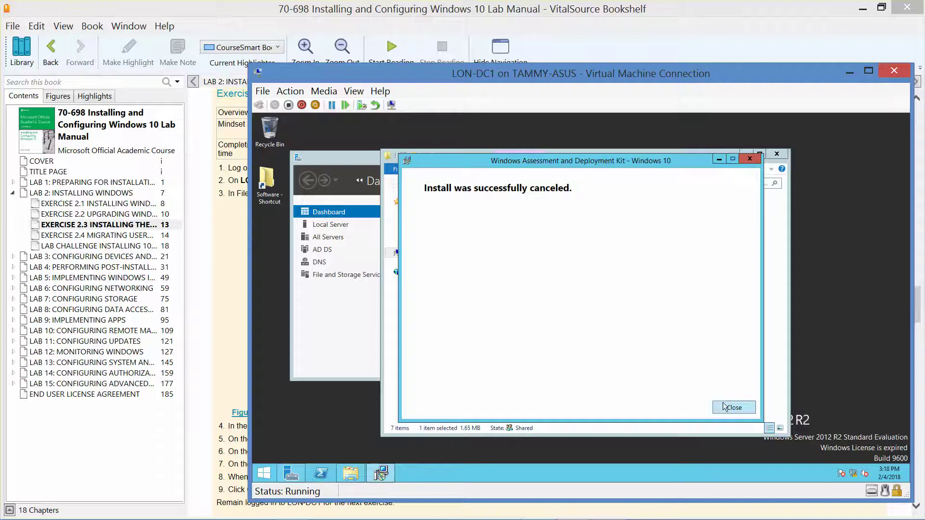
pyautogui.click(722, 404)
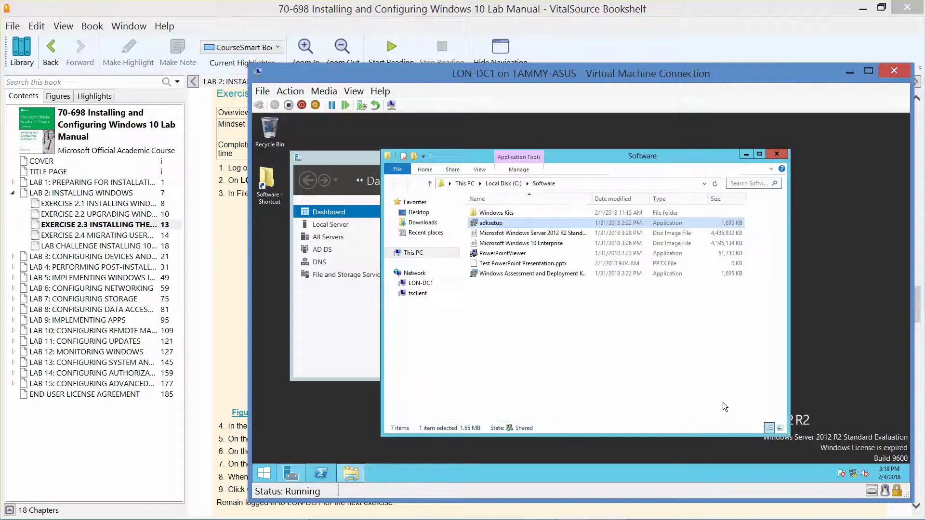
# Open Software\Windows Kits\10, then browse the Start screen's Apps list and return to the desktop
pyautogui.doubleClick(486, 212)
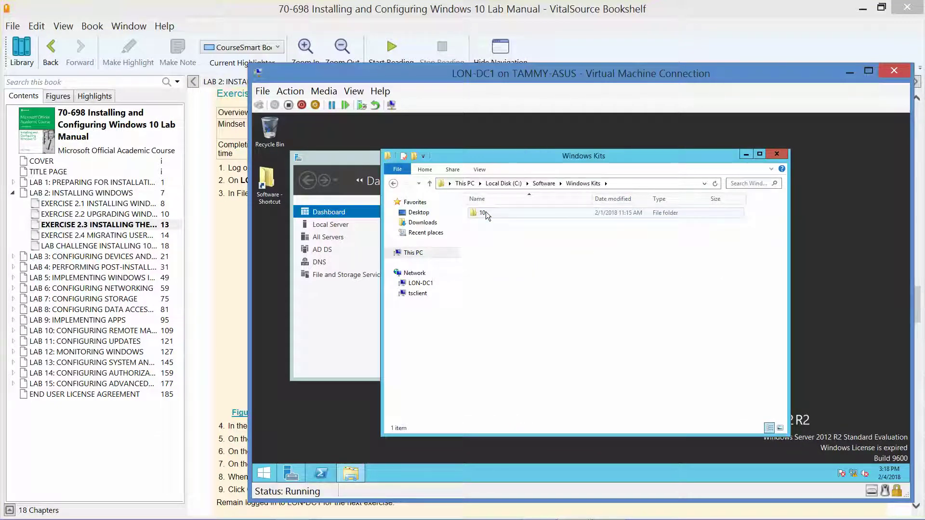
pyautogui.doubleClick(484, 212)
pyautogui.click(263, 473)
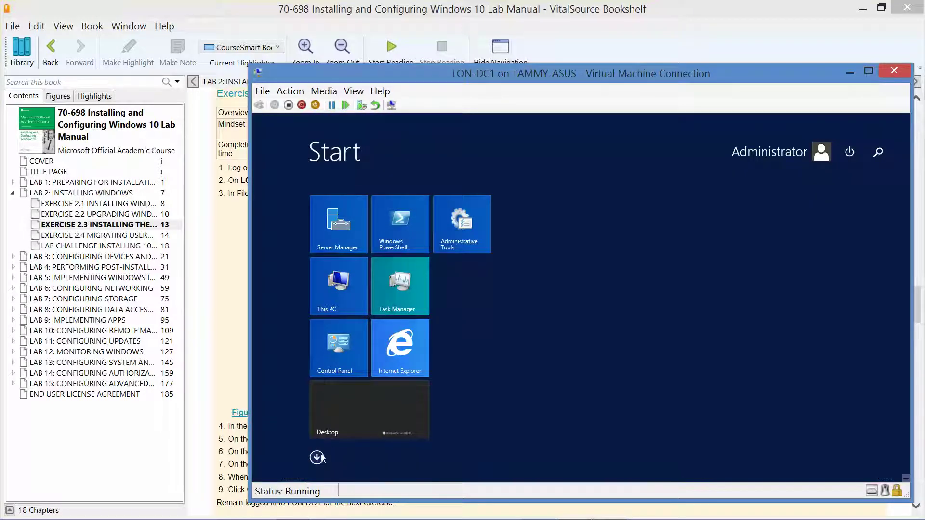
pyautogui.click(317, 457)
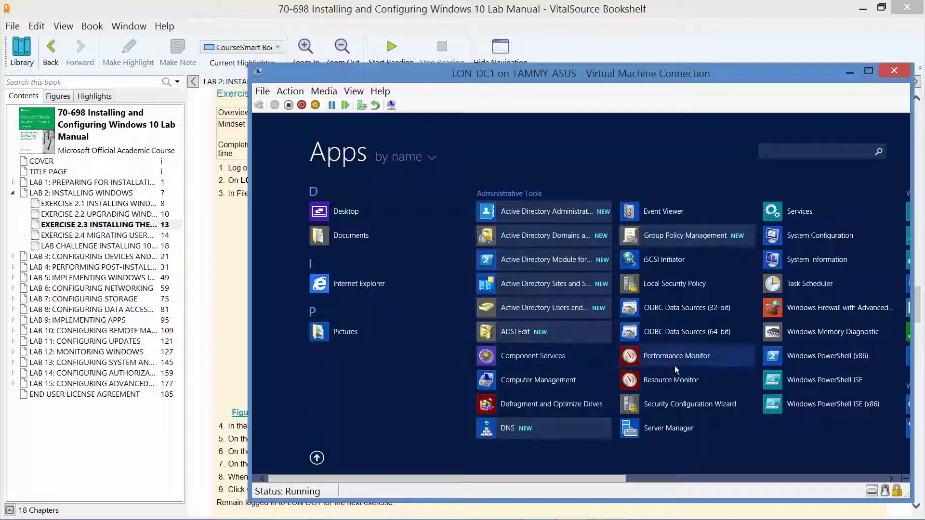
pyautogui.click(890, 478)
pyautogui.click(891, 478)
pyautogui.click(891, 478)
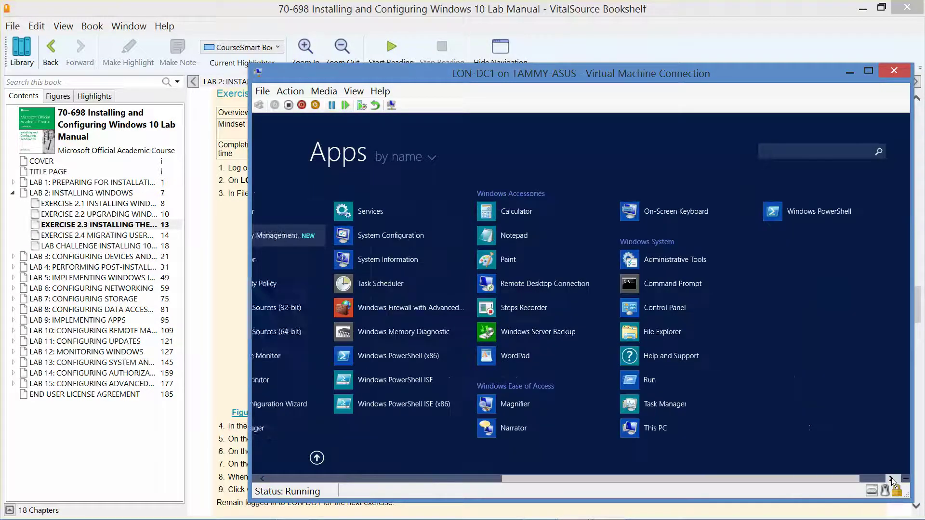
pyautogui.click(890, 477)
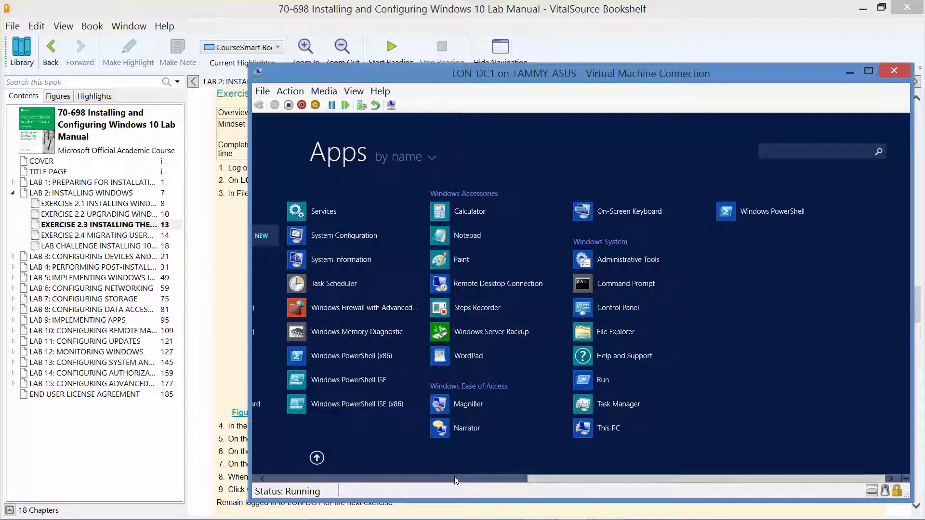
pyautogui.moveTo(551, 476); pyautogui.dragTo(276, 477)
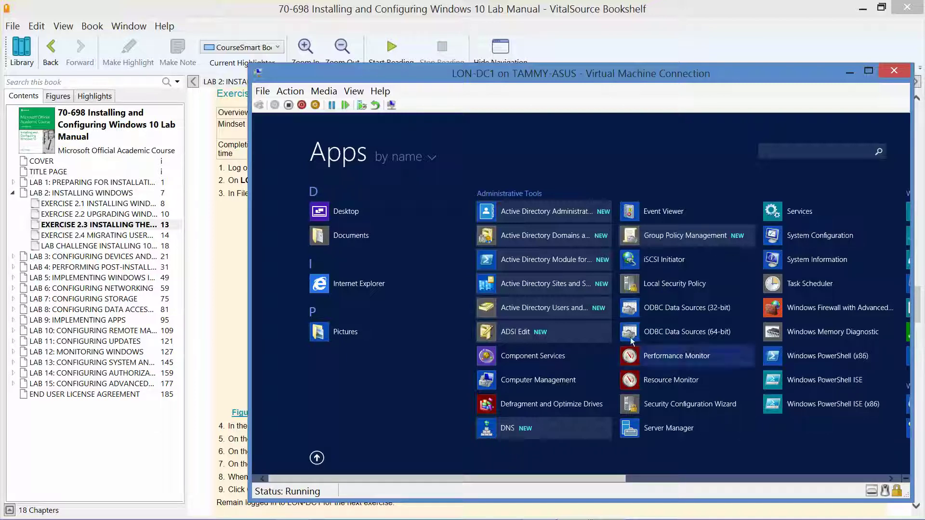
pyautogui.click(320, 453)
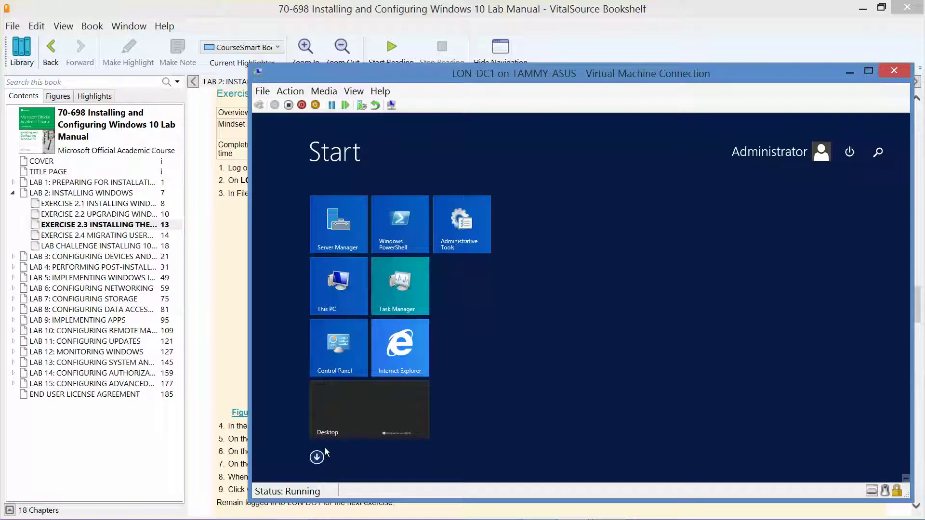
pyautogui.click(329, 432)
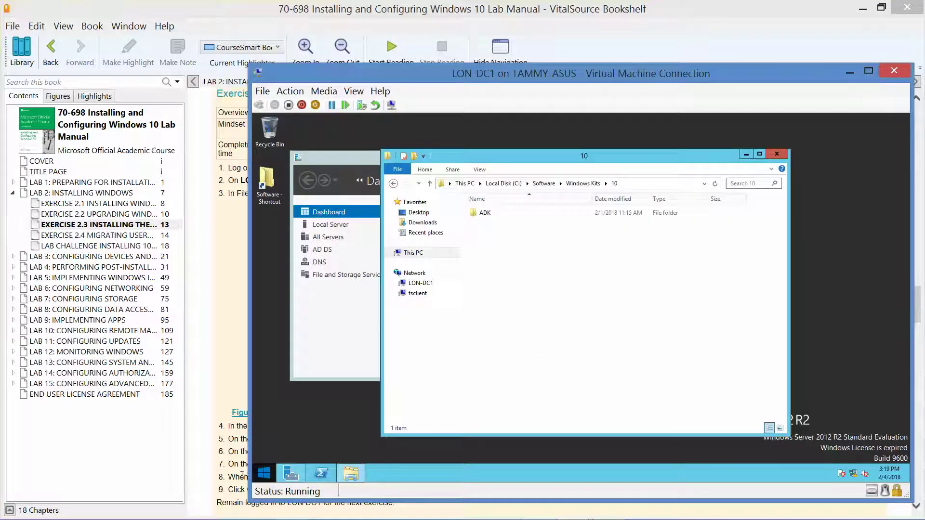
# Abandon a Windows search for 'deploy' and open the ADK folder inside Windows Kits\10
pyautogui.rightClick(263, 474)
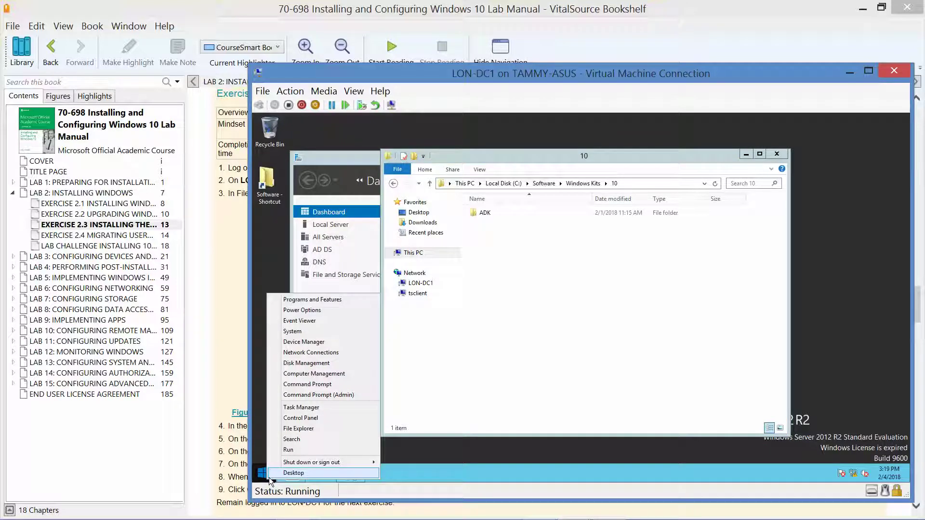
pyautogui.click(295, 439)
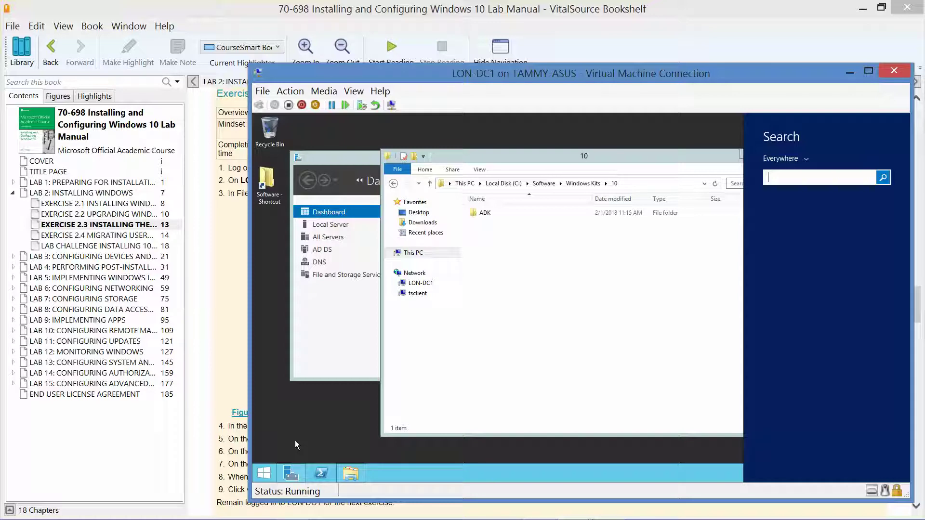
pyautogui.write('xsd')
pyautogui.press('BackSpace')
pyautogui.press('BackSpace')
pyautogui.press('BackSpace')
pyautogui.write('deploy')
pyautogui.press('BackSpace')
pyautogui.press('BackSpace')
pyautogui.press('BackSpace')
pyautogui.press('BackSpace')
pyautogui.press('BackSpace')
pyautogui.press('BackSpace')
pyautogui.click(638, 299)
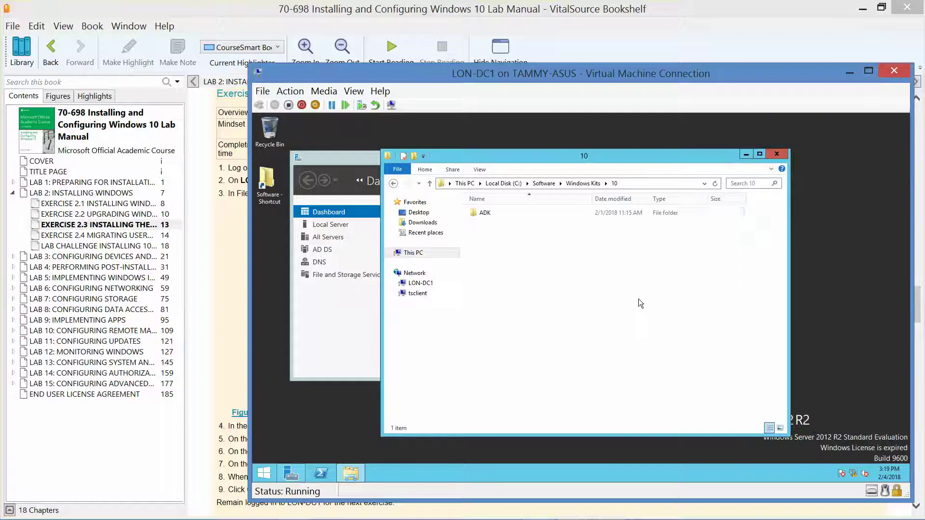
pyautogui.doubleClick(480, 214)
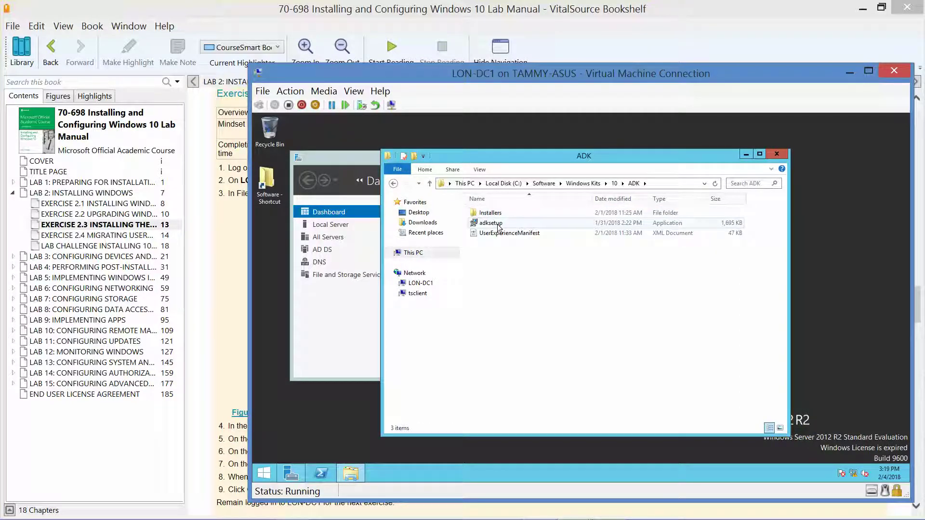
# Launch adksetup and keep the default install path C:\Program Files (x86)\Windows Kits\10\
pyautogui.doubleClick(497, 224)
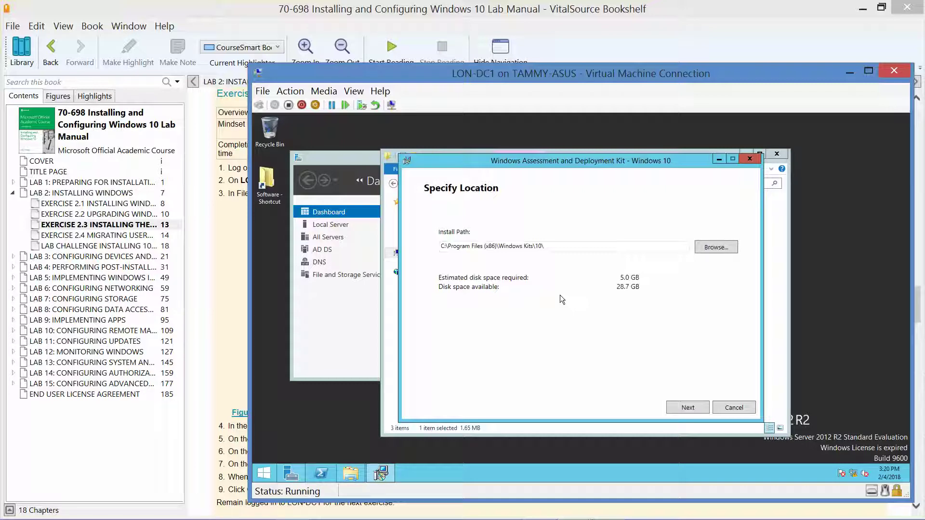
pyautogui.click(692, 407)
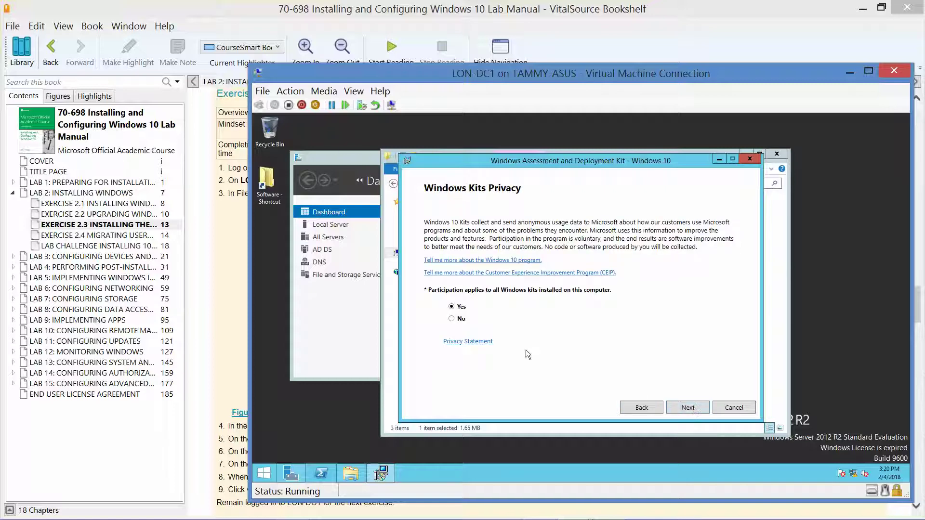
# Choose No on Windows Kits Privacy and accept the ADK license agreement
pyautogui.click(453, 319)
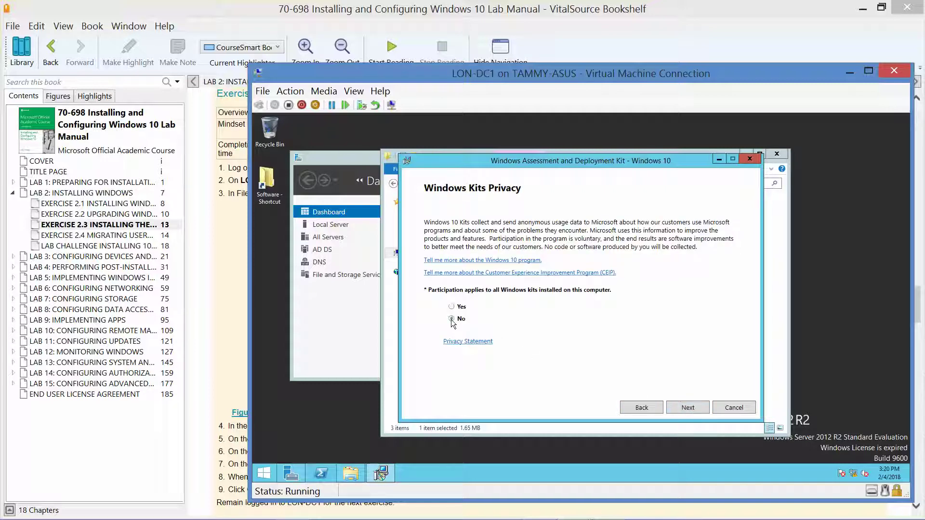
pyautogui.click(687, 408)
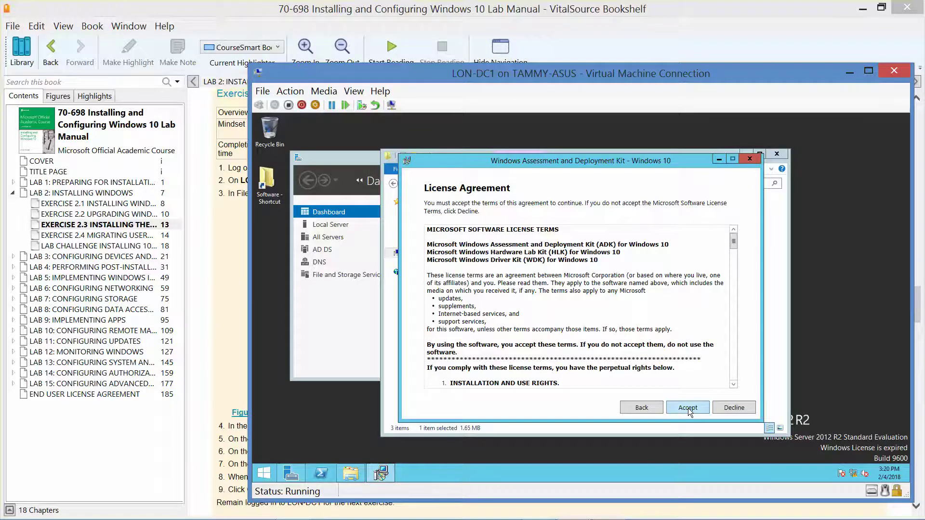
pyautogui.click(688, 409)
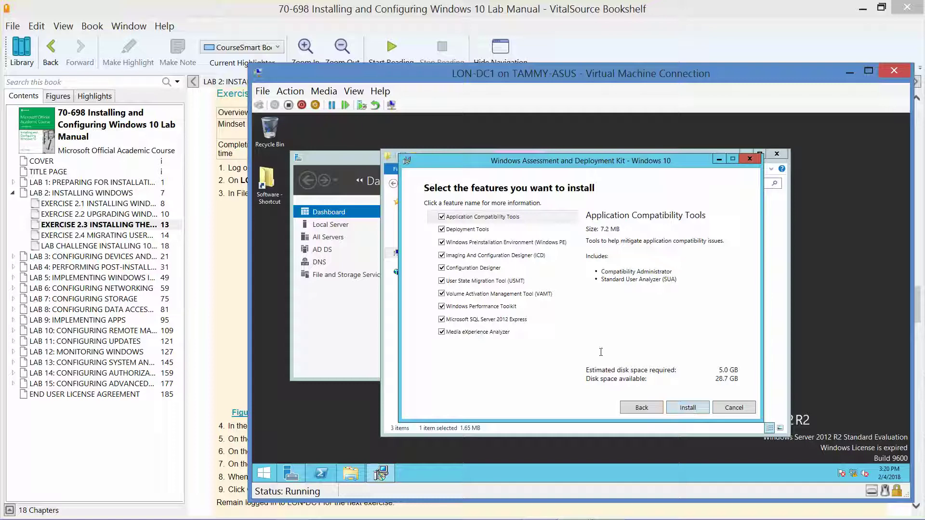
# Install only Deployment Tools and USMT, deselecting Windows PE, VAMT, SQL Server Express and the other features
pyautogui.click(442, 217)
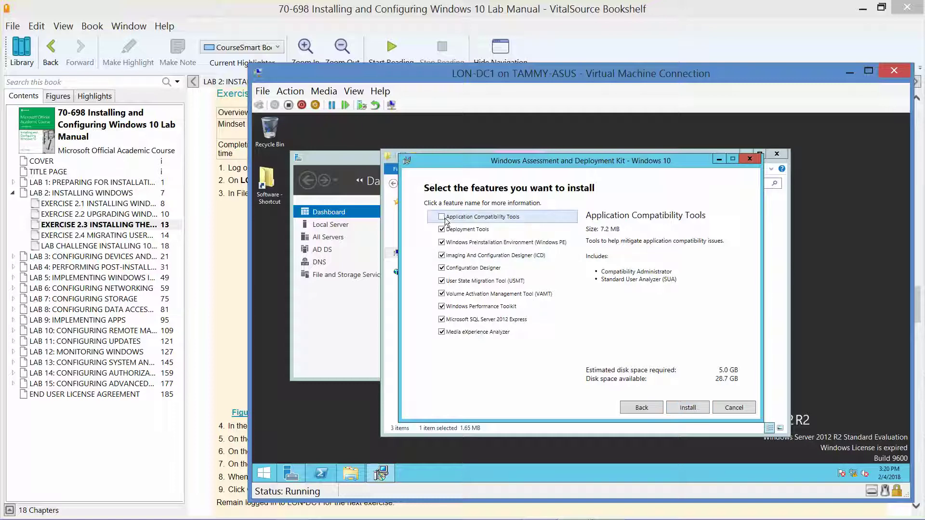
pyautogui.click(444, 233)
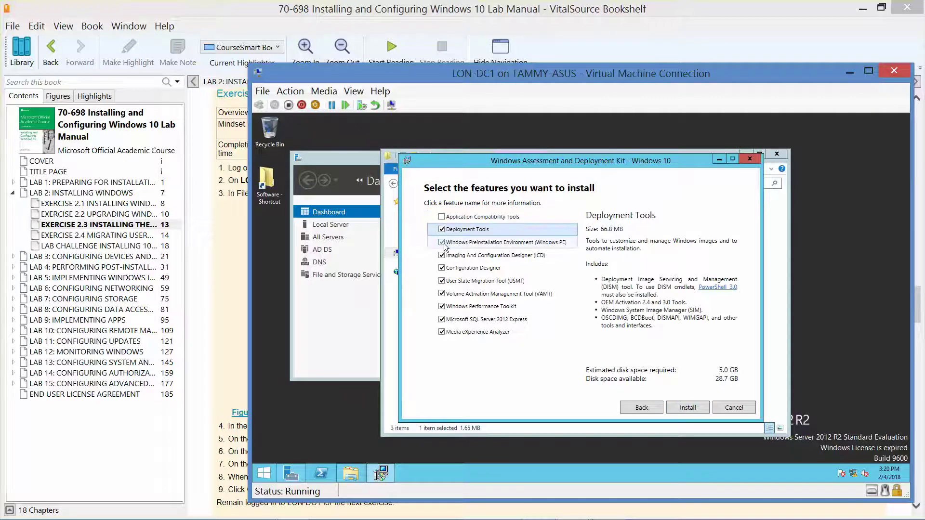
pyautogui.click(441, 242)
pyautogui.click(442, 267)
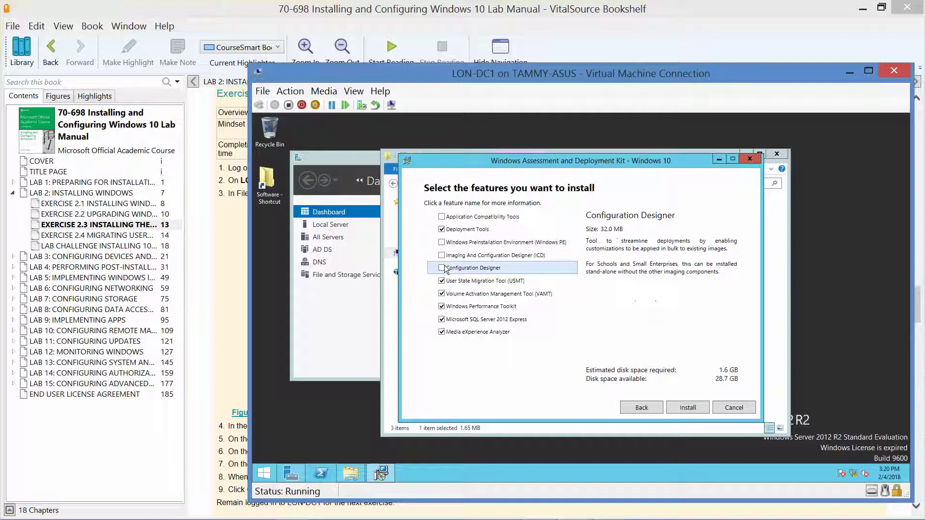
pyautogui.click(442, 294)
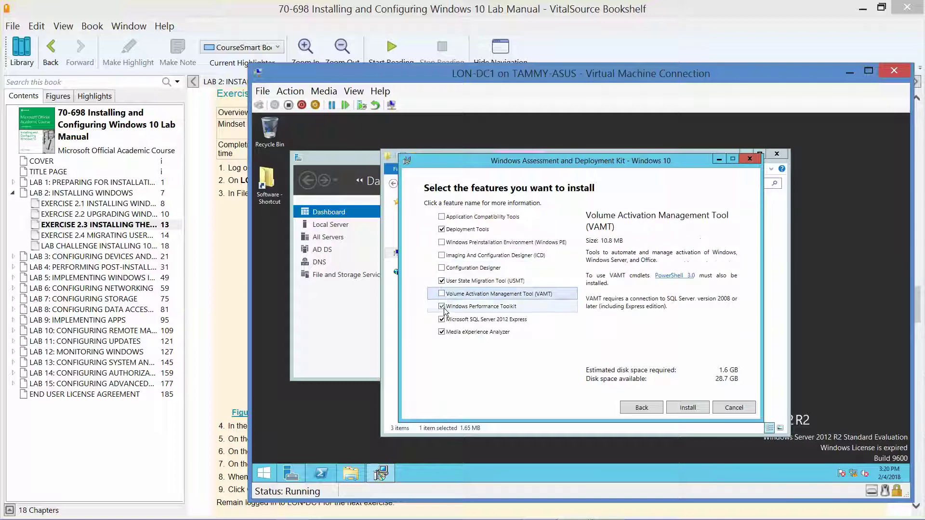
pyautogui.click(442, 306)
pyautogui.click(442, 319)
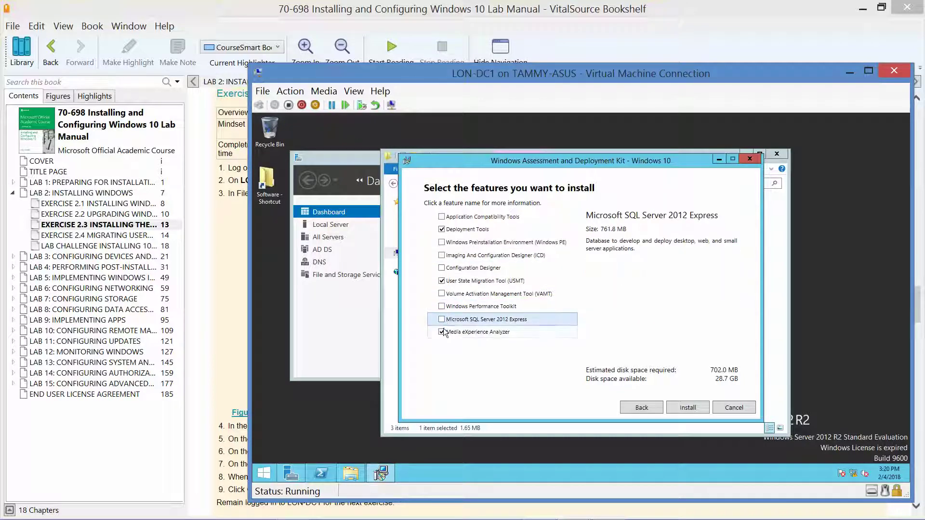
pyautogui.click(442, 332)
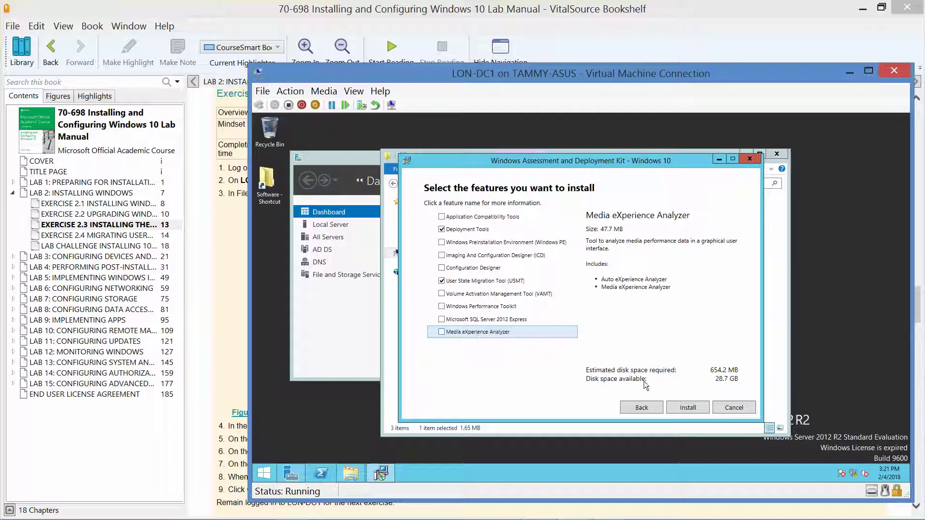
pyautogui.click(693, 406)
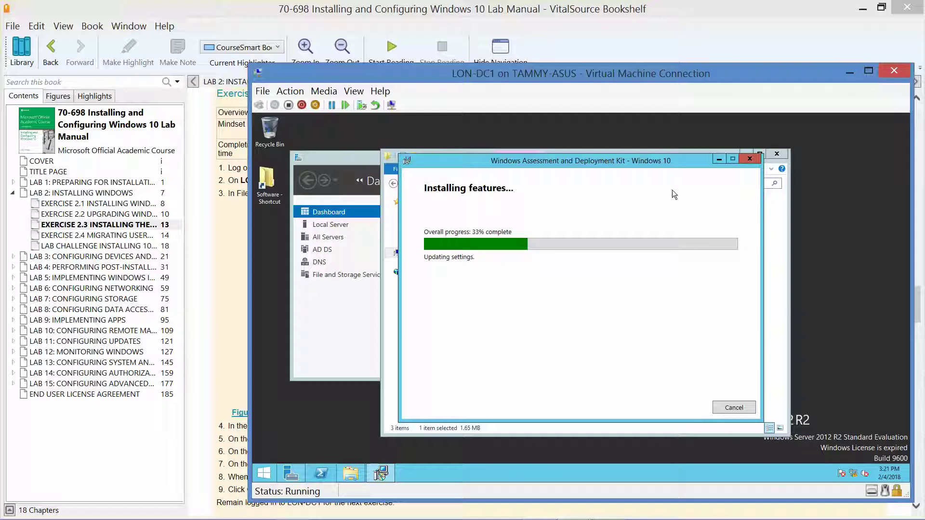
# After the ADK features finish installing, close the installer and the ADK folder window
pyautogui.moveTo(639, 163); pyautogui.dragTo(749, 172)
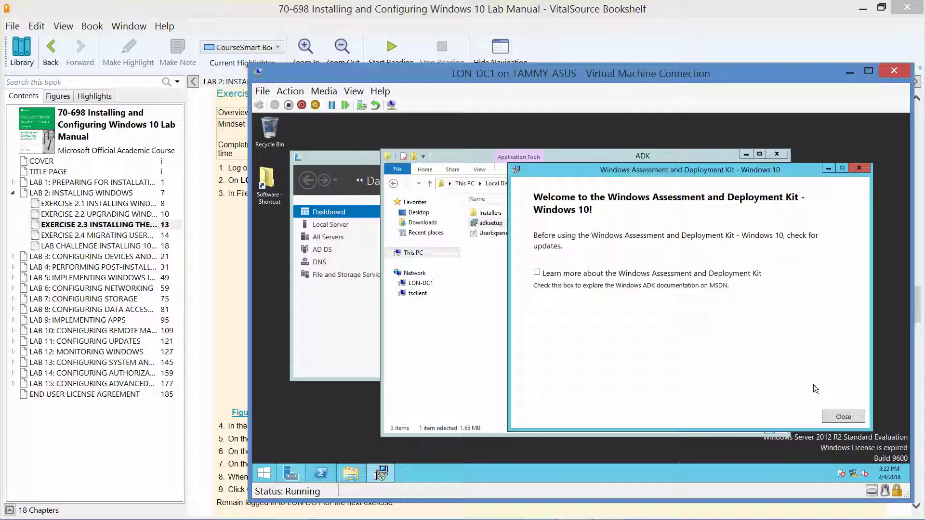
pyautogui.click(843, 416)
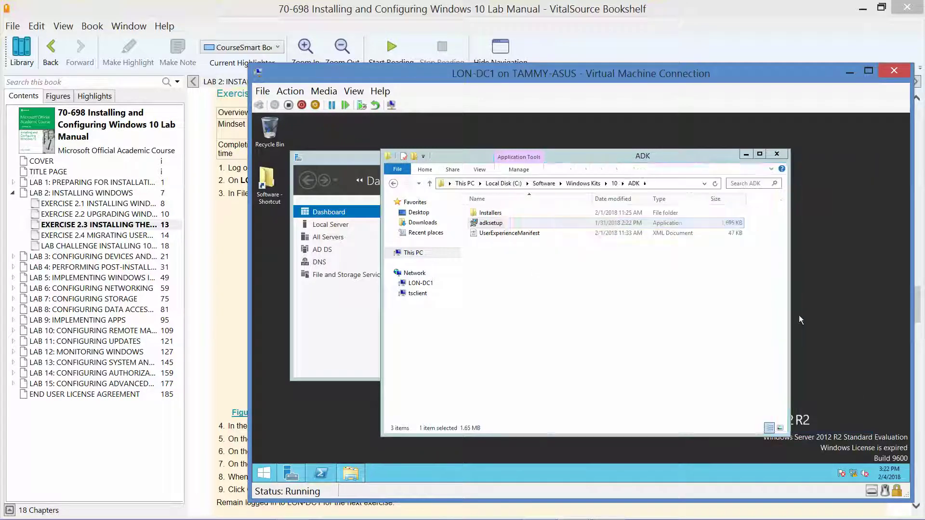
pyautogui.click(777, 155)
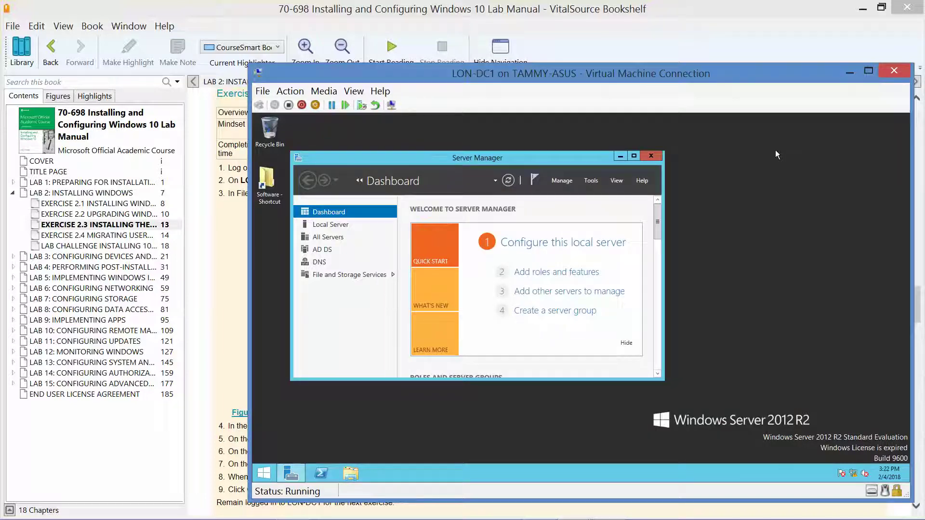